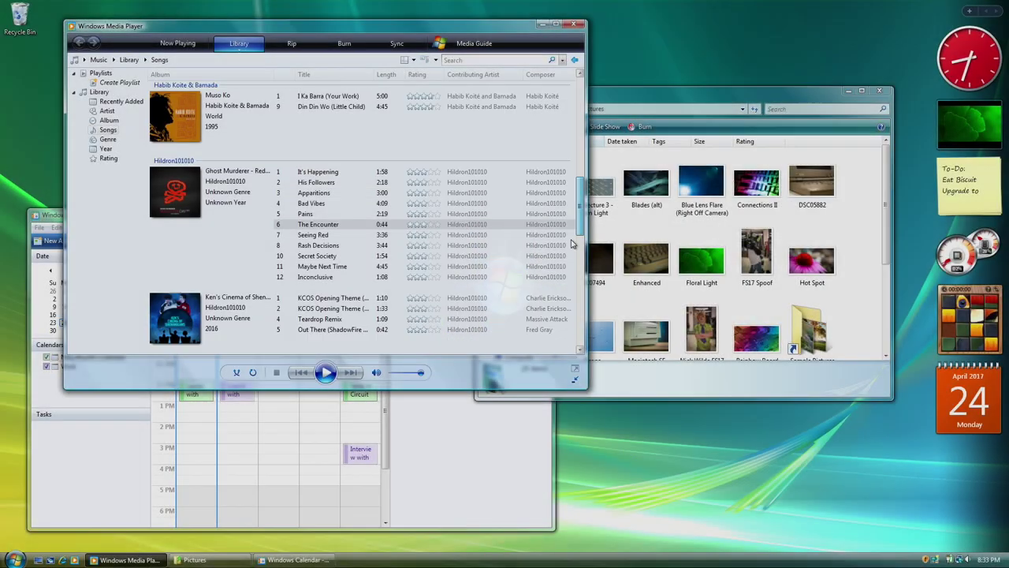
Scroll through the song library in Windows Media Player and reposition its compact and full windows on the desktop.
scroll(569, 260, "up", 10)
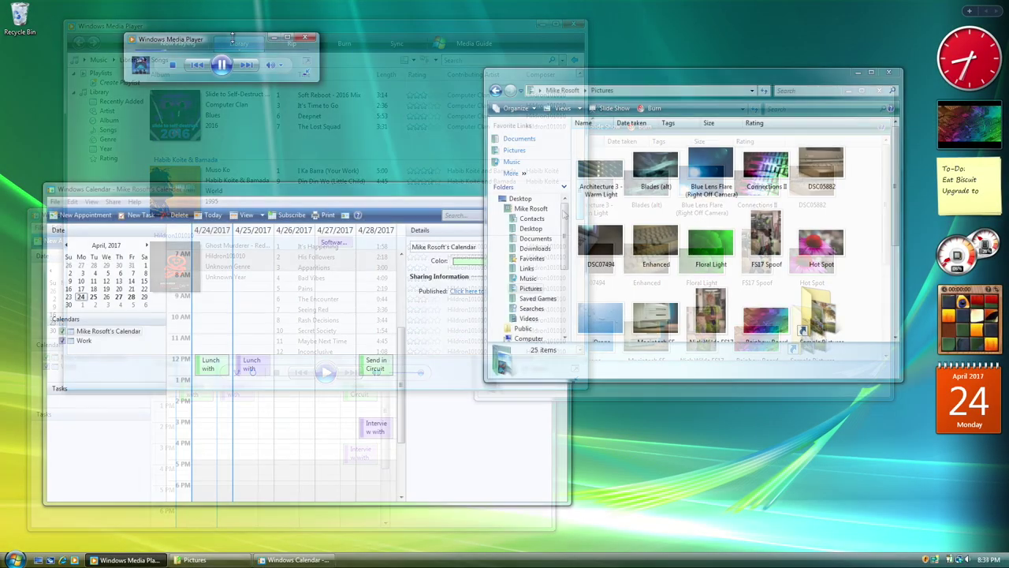
left_click_drag(309, 41, 274, 48)
left_click(349, 82)
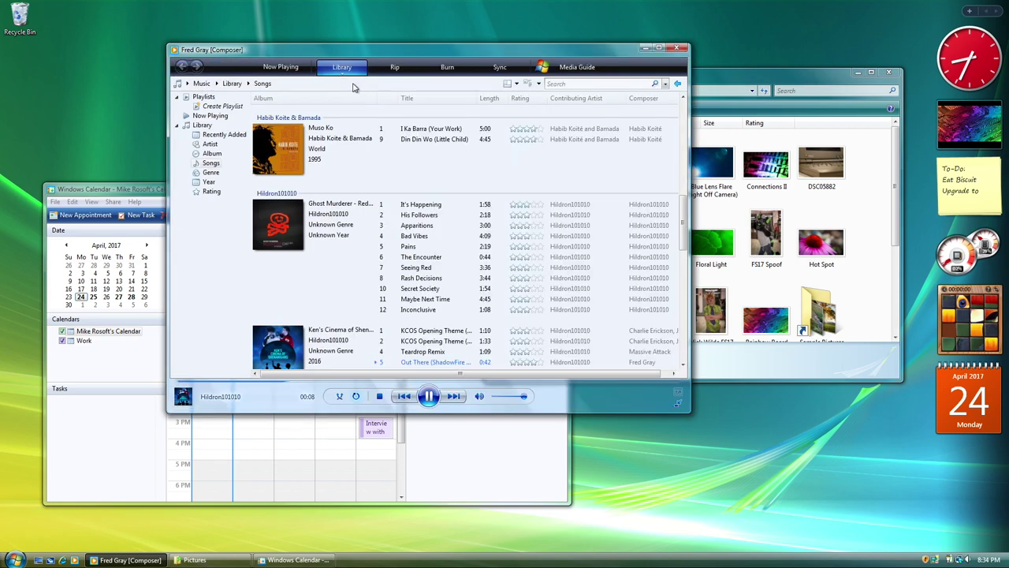
left_click_drag(417, 53, 320, 28)
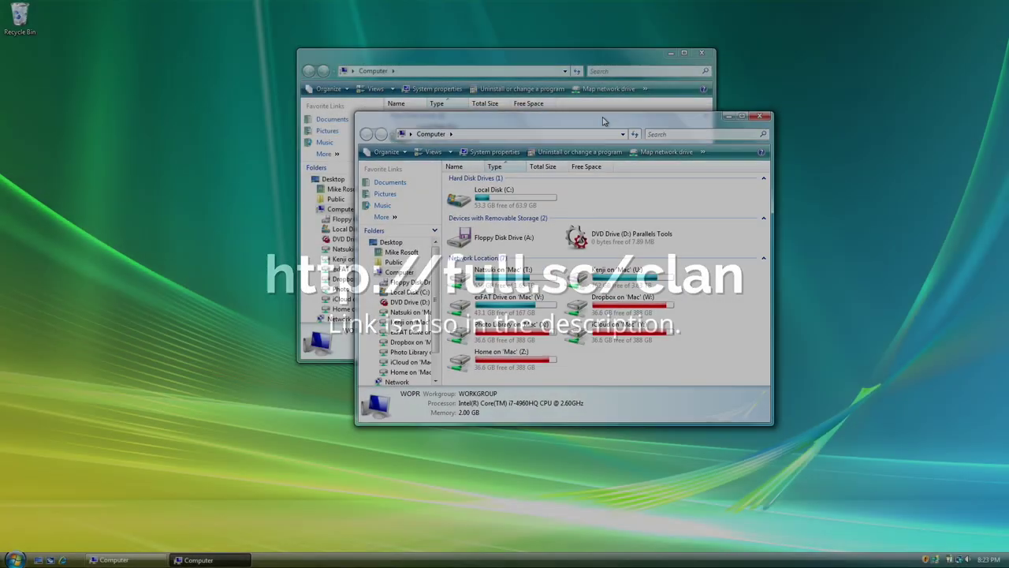
Move the Computer and Windows Photo Gallery windows around the desktop so they overlap one another.
left_click_drag(604, 123, 542, 142)
left_click_drag(451, 141, 791, 202)
left_click_drag(791, 202, 806, 255)
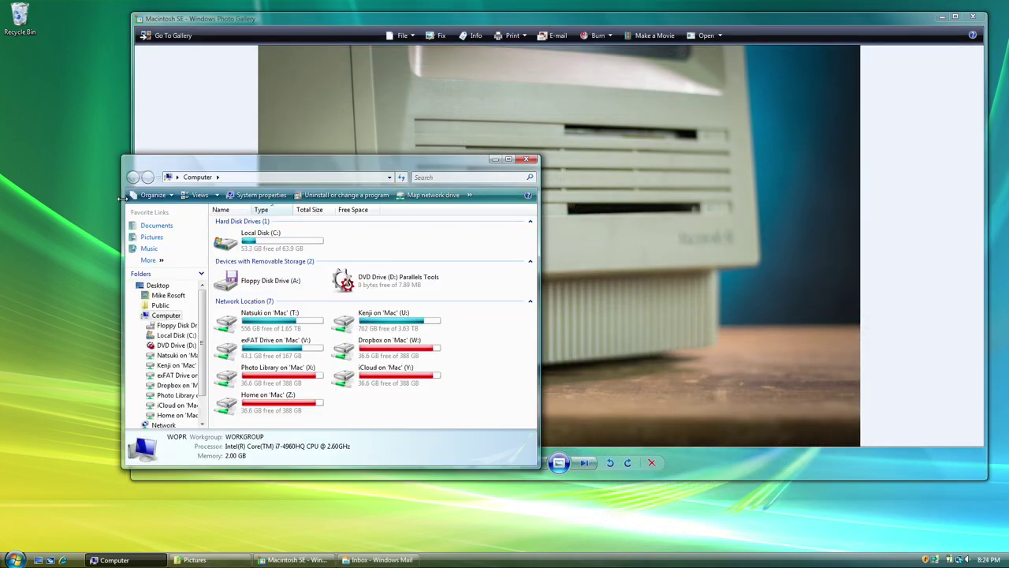
left_click_drag(210, 167, 233, 182)
mouse_move(591, 19)
left_mouse_down()
mouse_move(510, 45)
mouse_move(433, 8)
mouse_move(591, 9)
left_mouse_up()
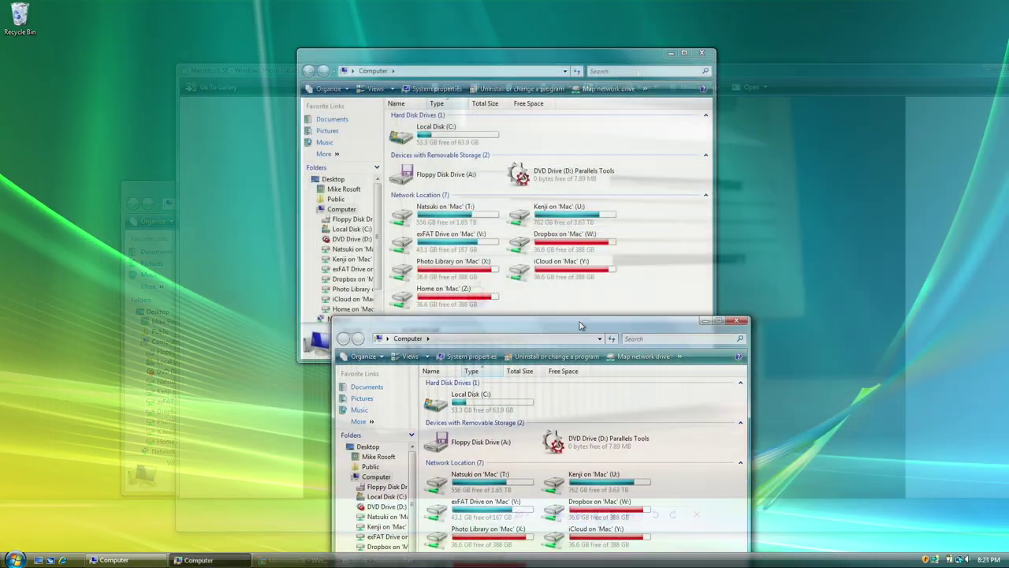
left_click_drag(564, 323, 514, 217)
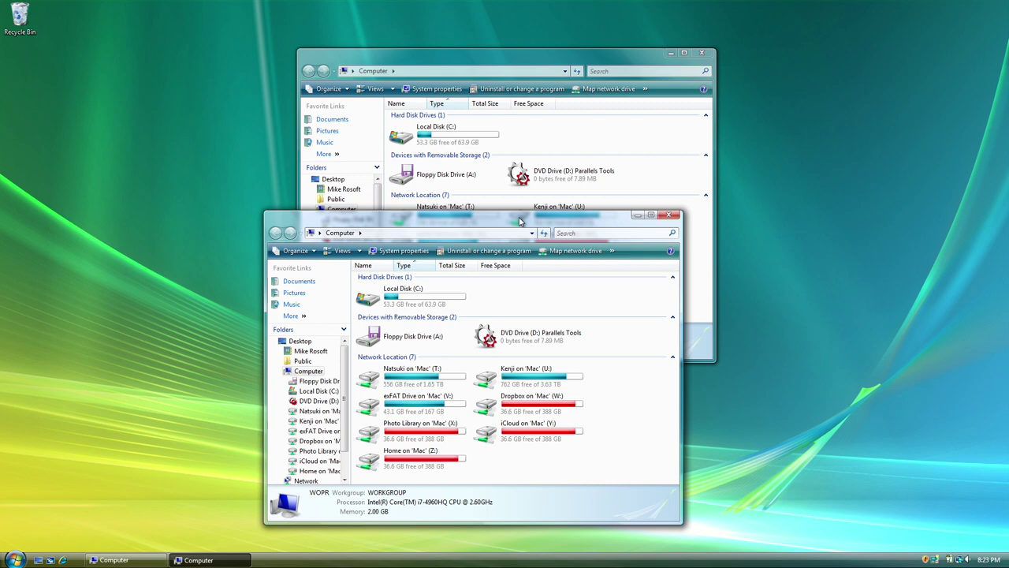
Preview the taskbar thumbnails of the open Windows Mail, Macintosh SE photo and Computer windows.
key("super")
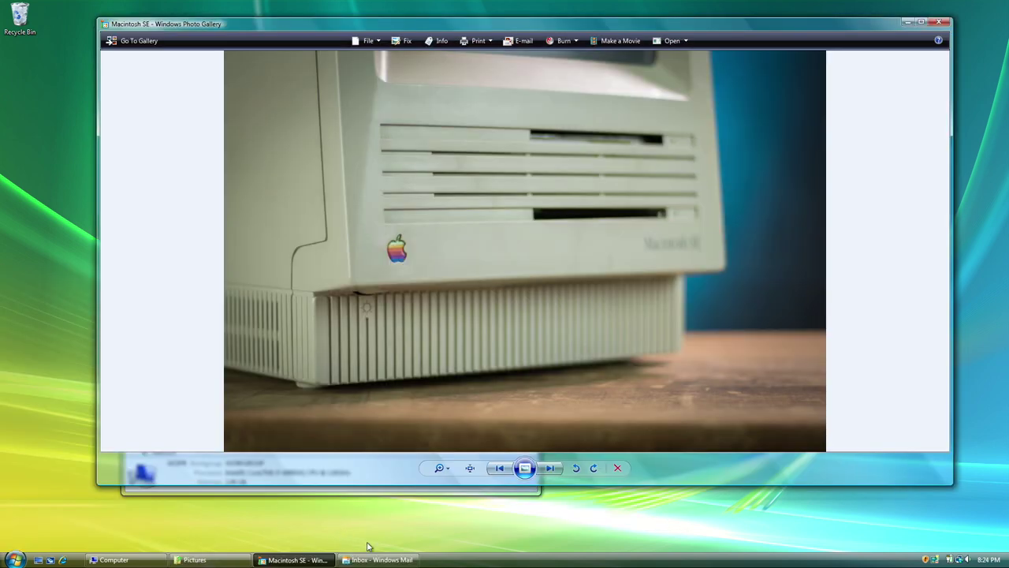
mouse_move(380, 561)
mouse_move(304, 563)
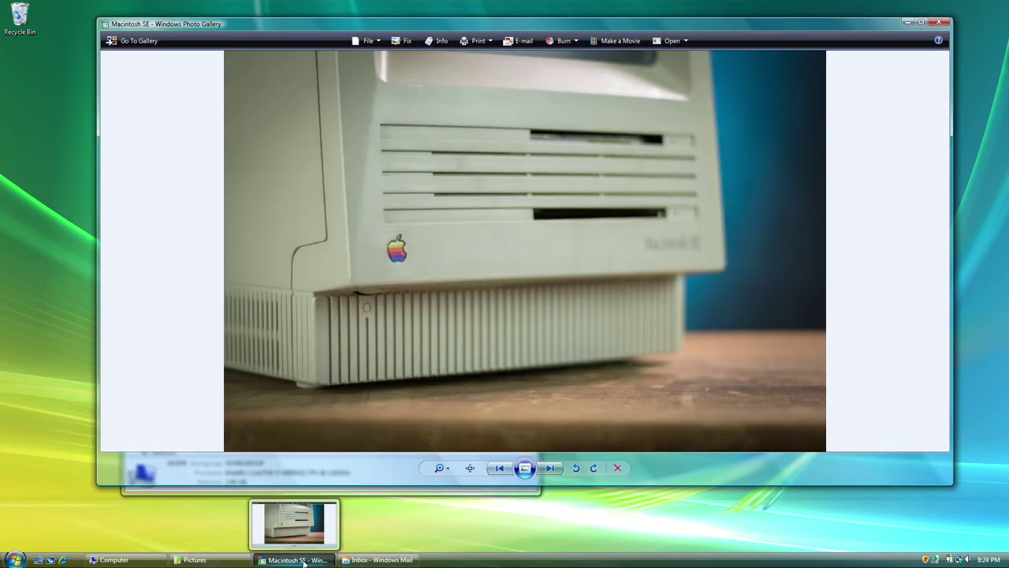
mouse_move(148, 561)
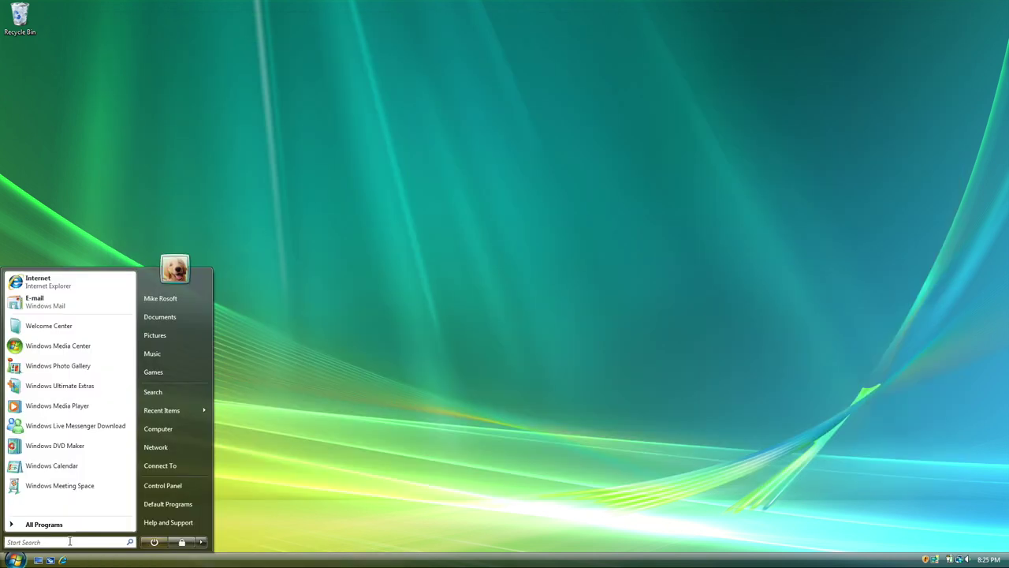
Search the Start menu for "spect" and open the Spectrum file.
type("spect")
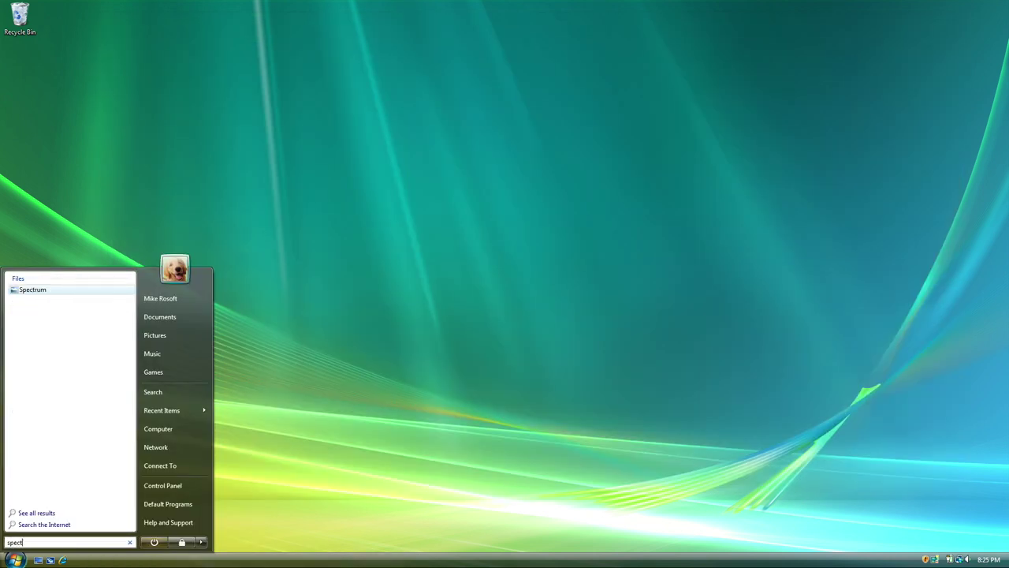
left_click(29, 291)
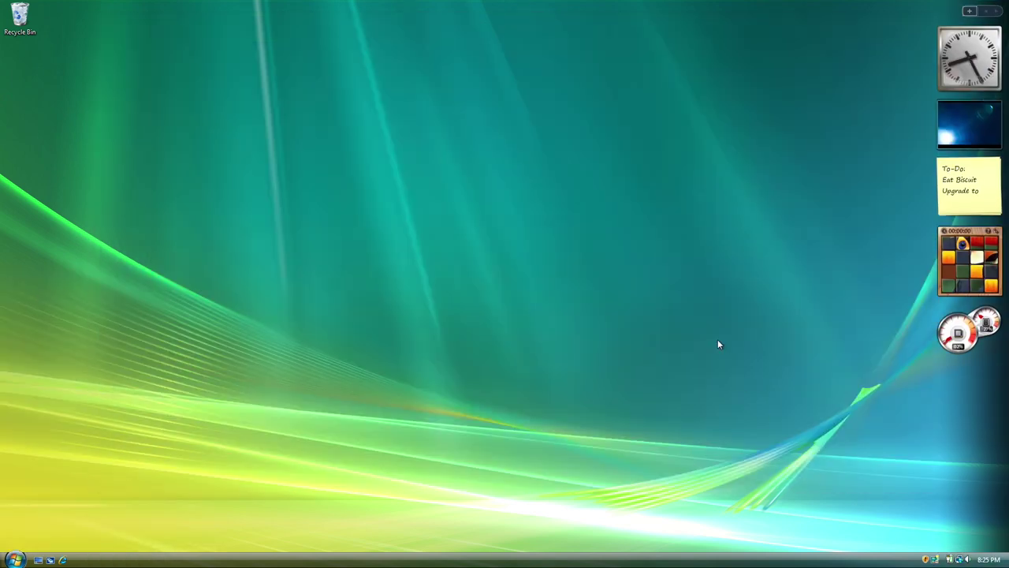
Switch the sidebar's clock gadget to the red round face and add the Calendar gadget below the picture puzzle.
left_click(1005, 36)
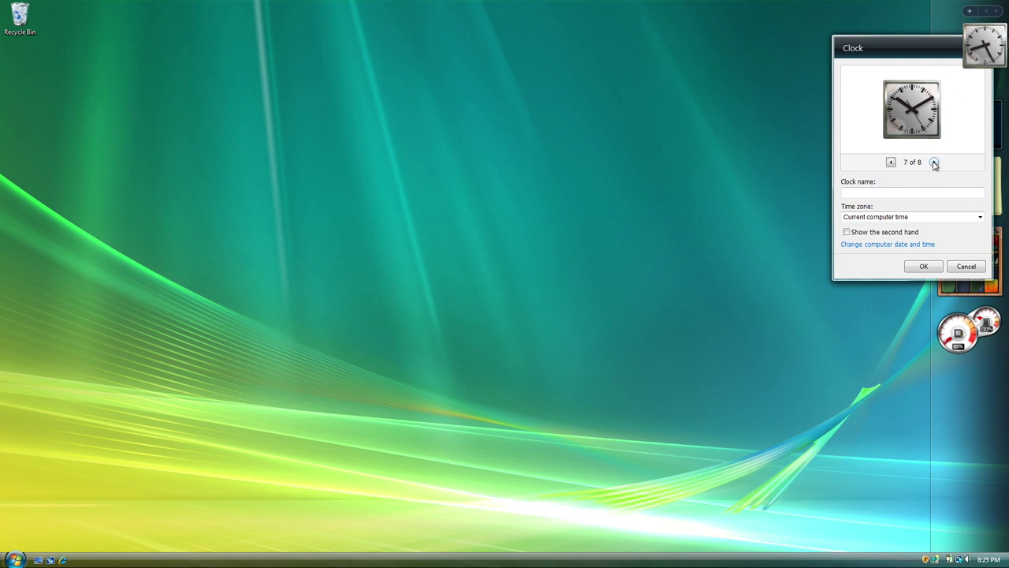
left_click(935, 163)
left_click(934, 164)
left_click(934, 163)
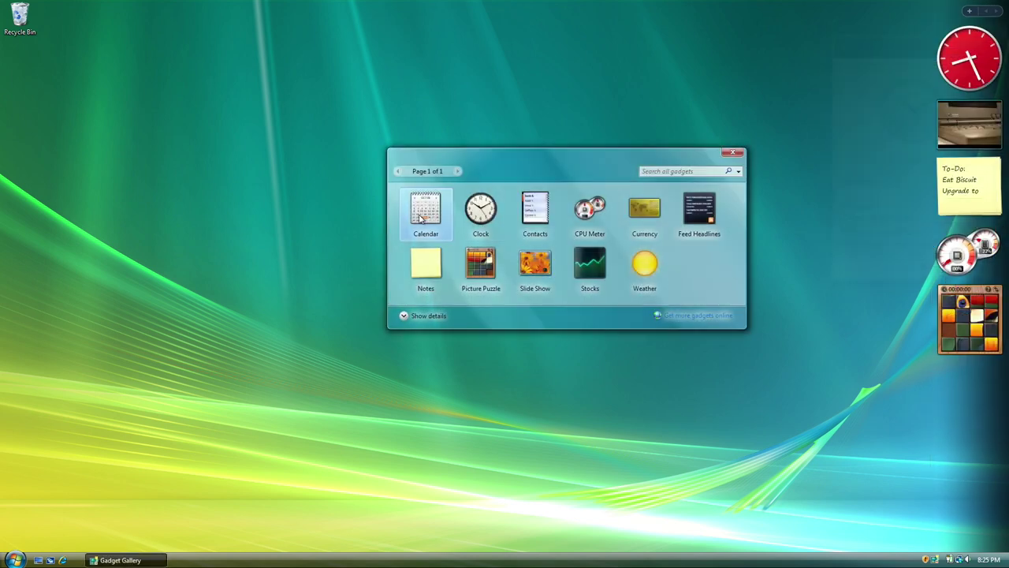
left_click_drag(421, 220, 969, 416)
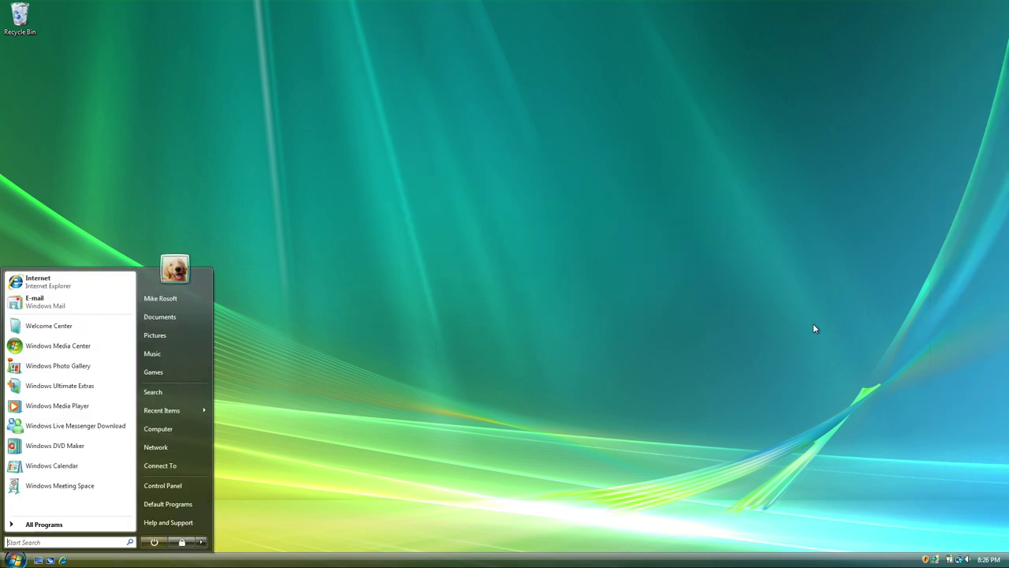
Launch Windows Defender by searching for "defen" and open Options in its Tools and Settings.
type("defen")
key("Return")
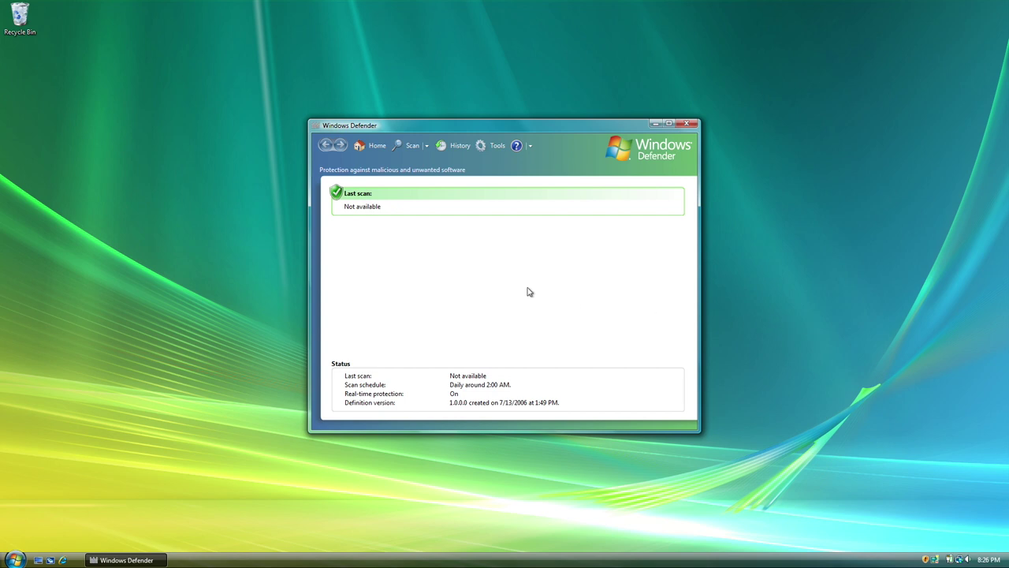
left_click(481, 148)
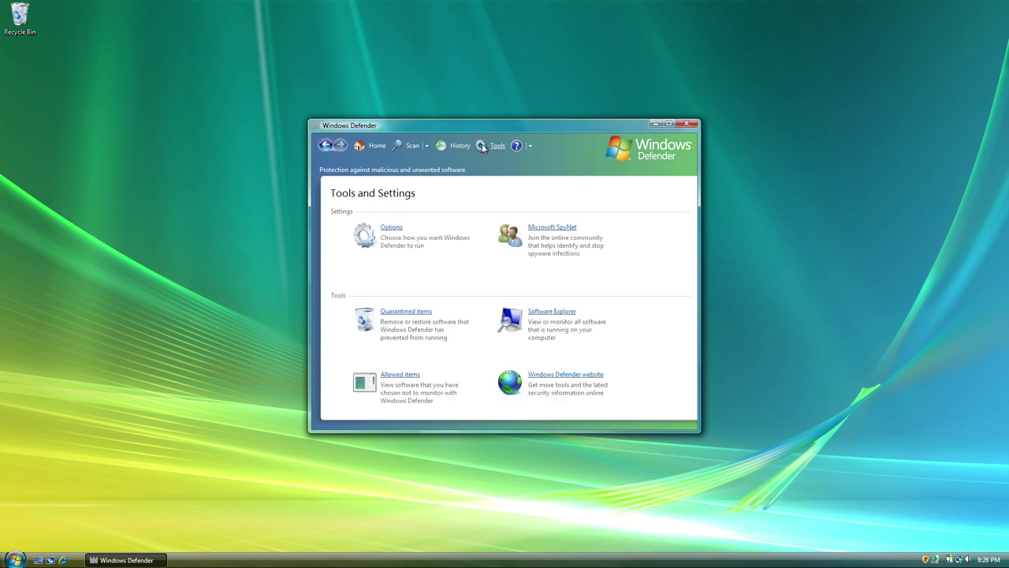
left_click(392, 229)
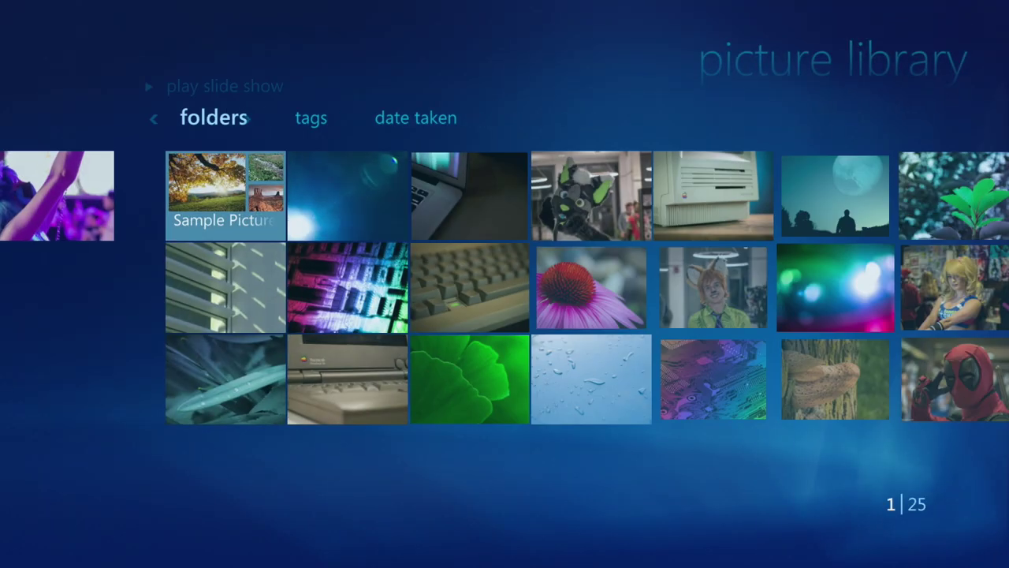
Browse the photo thumbnails by folder in the Windows Media Center picture library.
key("Right")
key("Right")
key("Right")
key("Right")
key("Right")
key("Right")
key("Right")
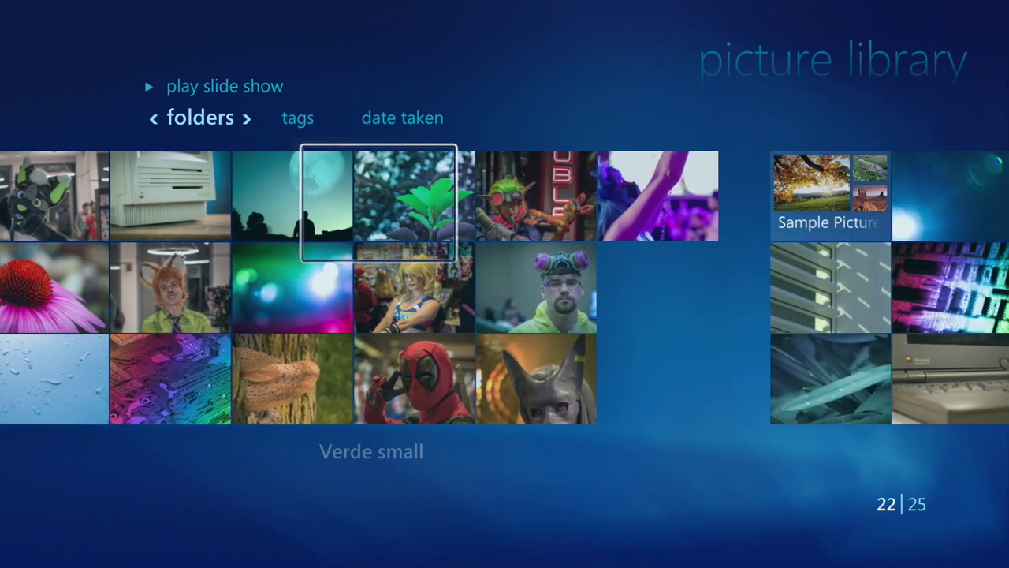
key("Right")
key("Left")
key("Left")
key("Left")
key("Left")
key("Down")
key("Right")
key("Down")
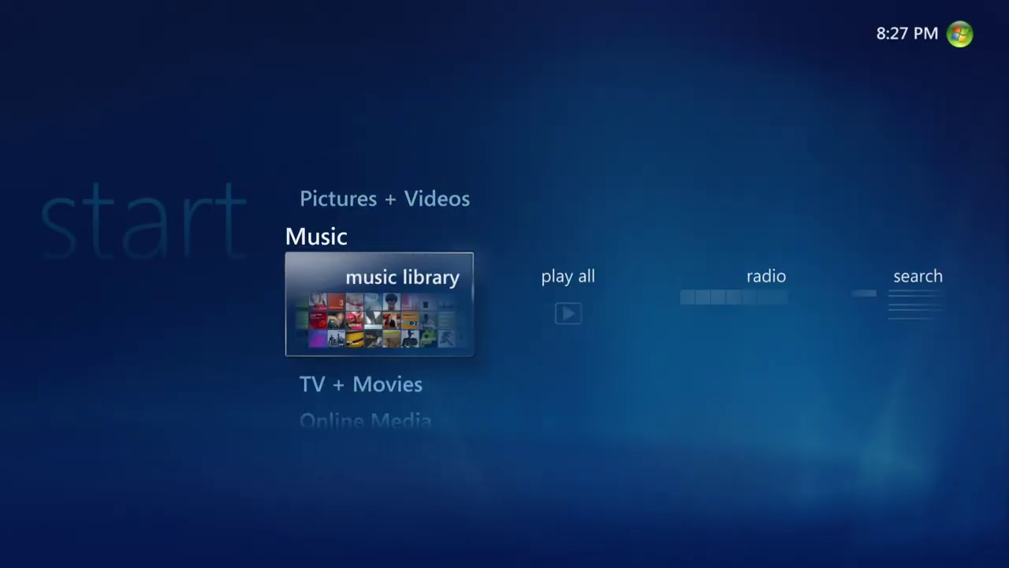
Open the music library and choose the album Ken's Cinema of Shenanigans Soundtrack.
key("Return")
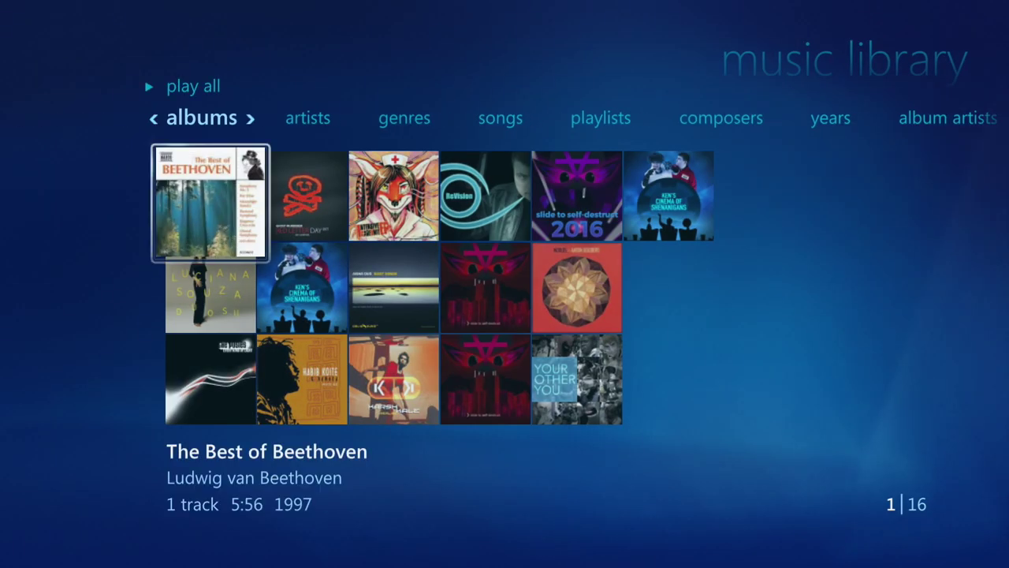
key("Right")
key("Down")
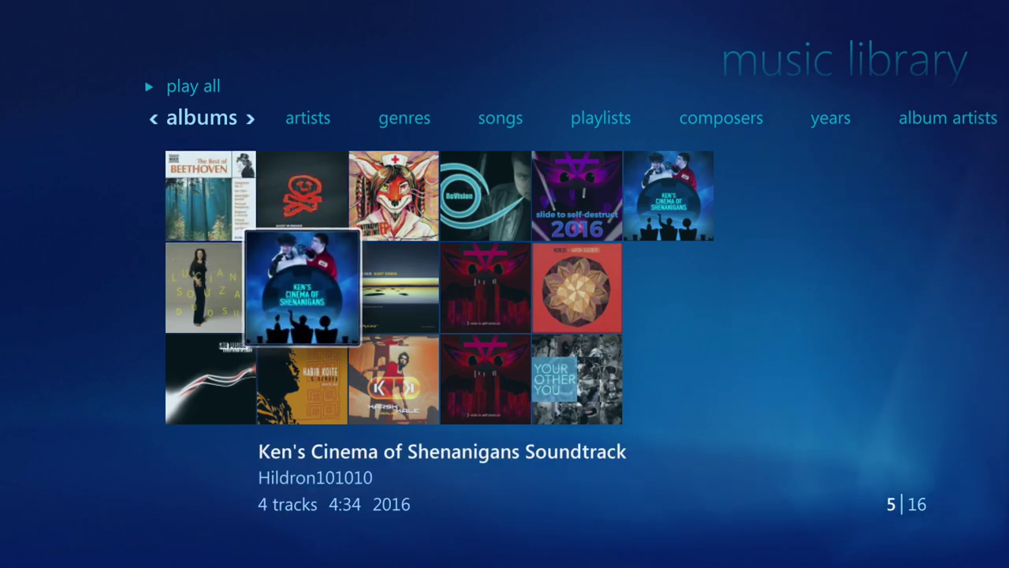
key("Return")
key("Return")
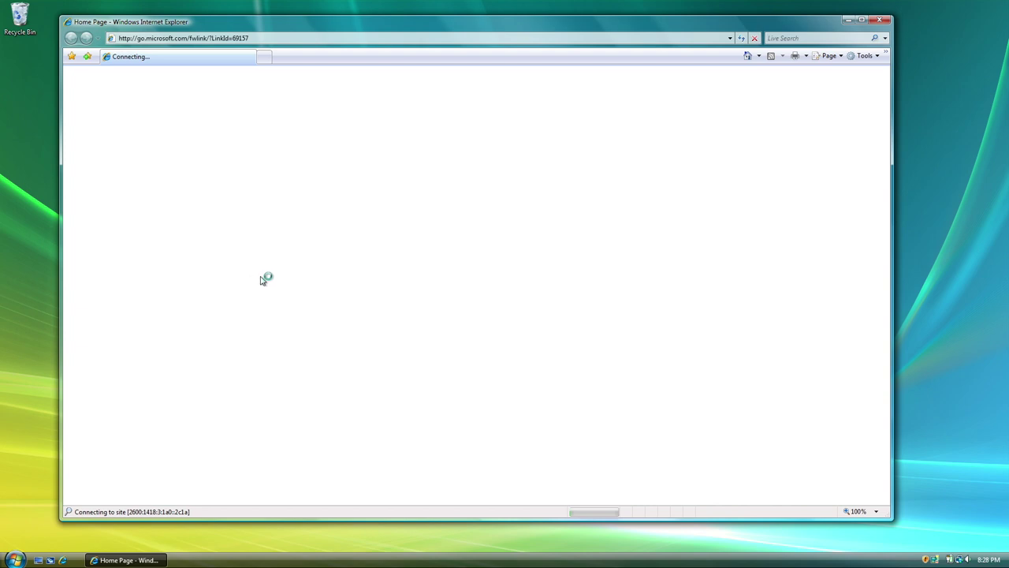
Open two new tabs in Internet Explorer and go to microsoft.com in the last one.
left_click(266, 57)
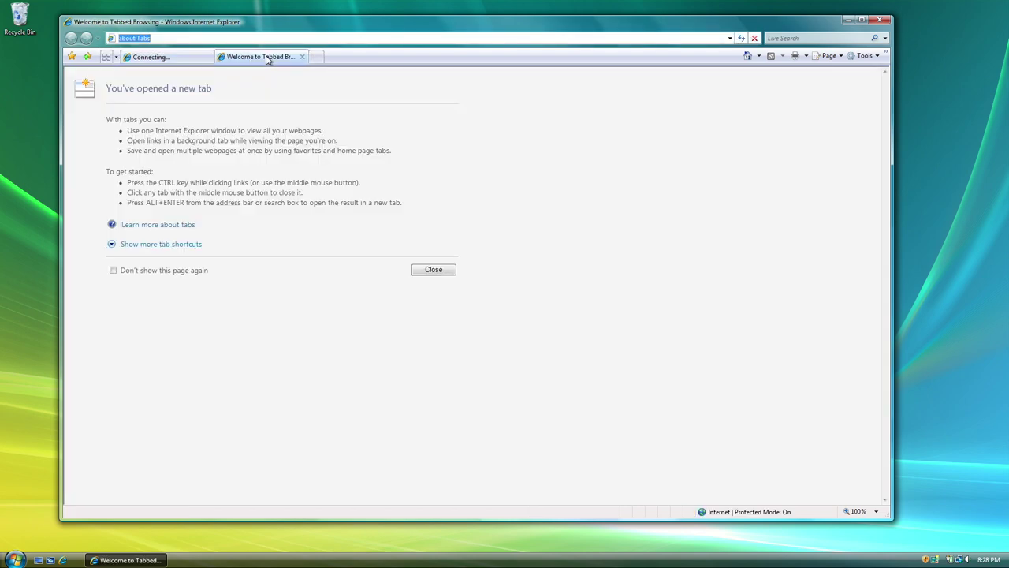
left_click(318, 57)
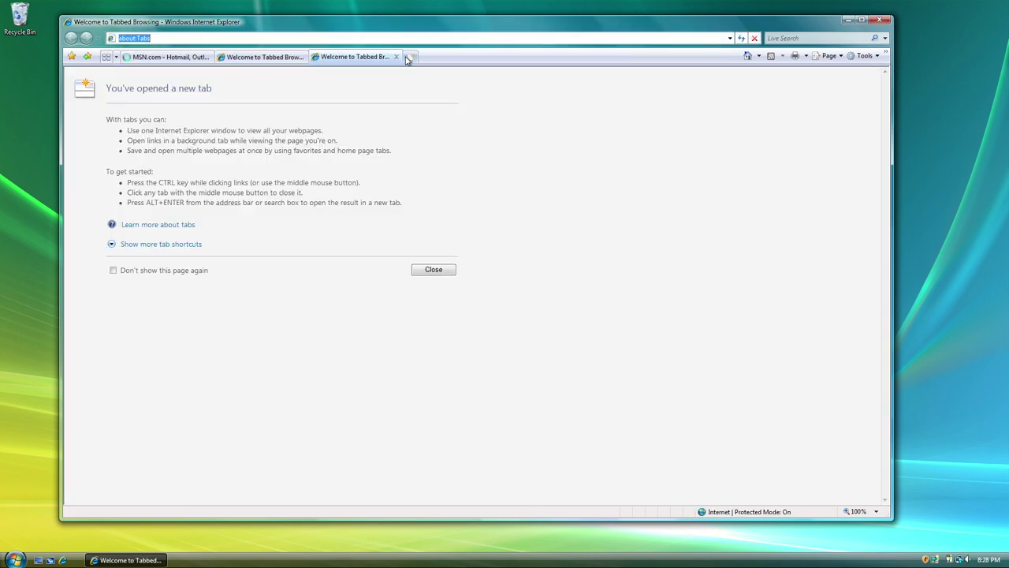
type("microsoft.com")
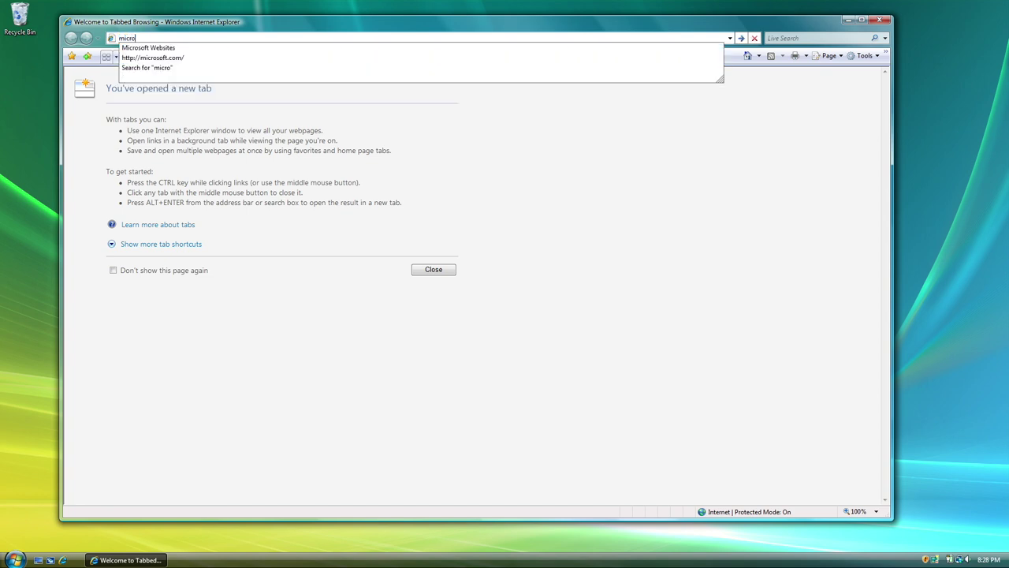
key("Return")
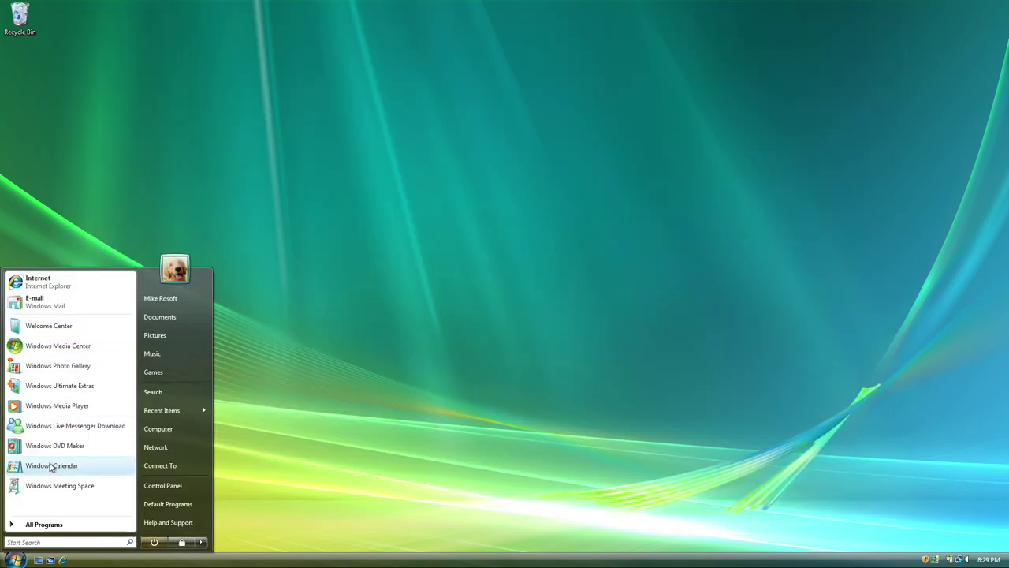
Launch Windows Calendar and start a new appointment at 12 PM on 4/28/2017.
left_click(51, 467)
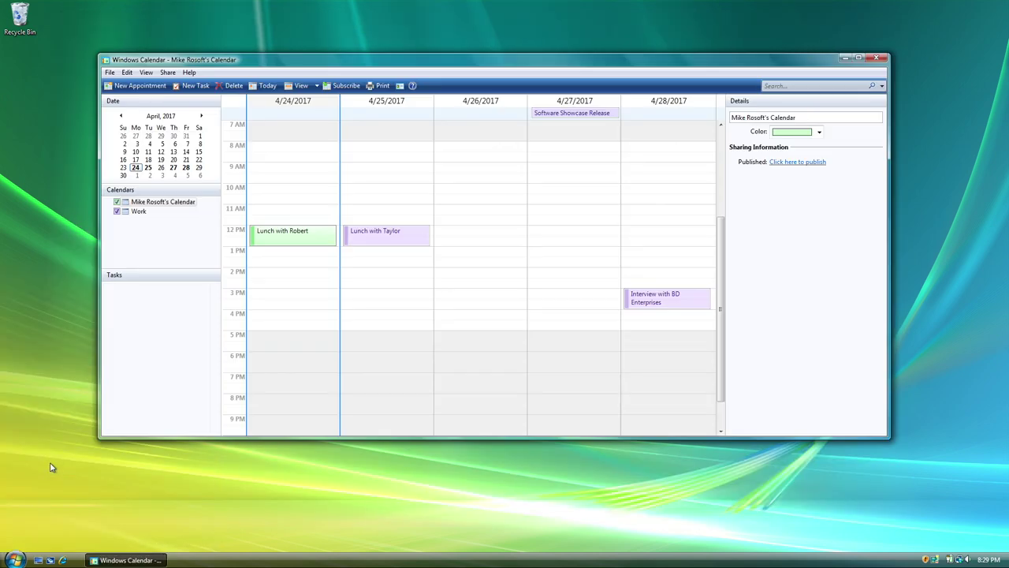
double_click(655, 230)
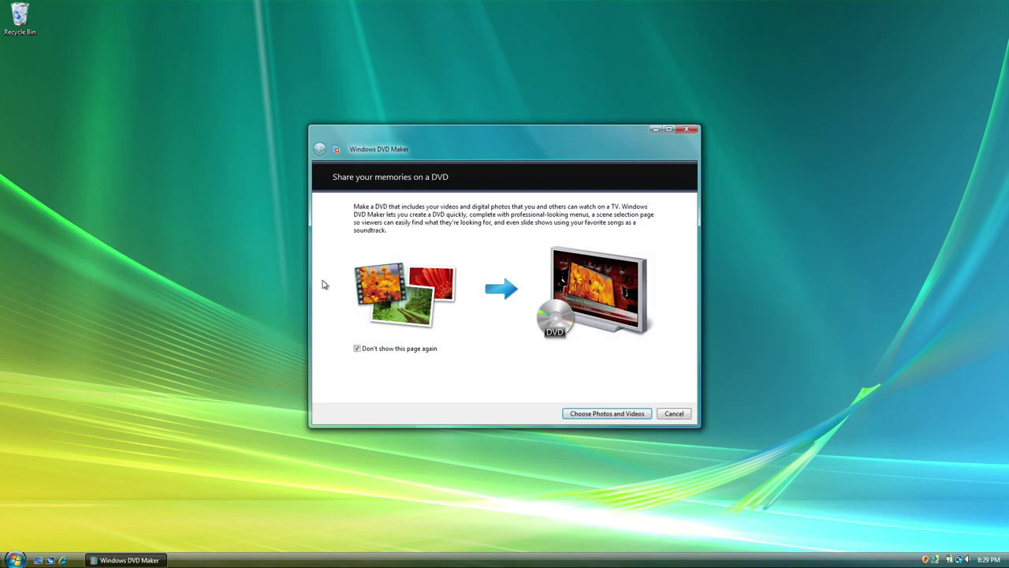
Add all the pictures to the DVD project in Windows DVD Maker and continue to the disc menu stage.
left_click(633, 418)
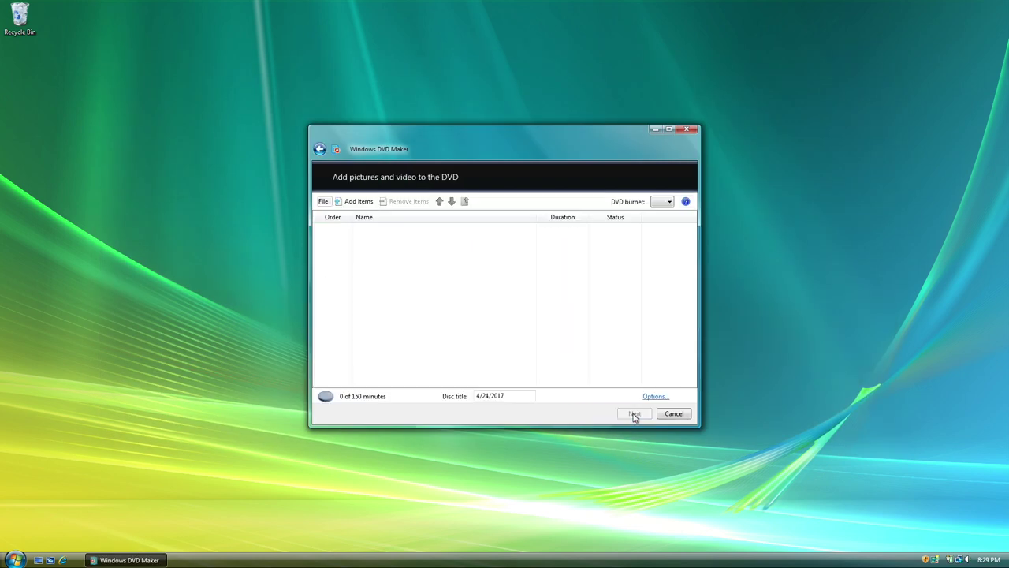
left_click(355, 201)
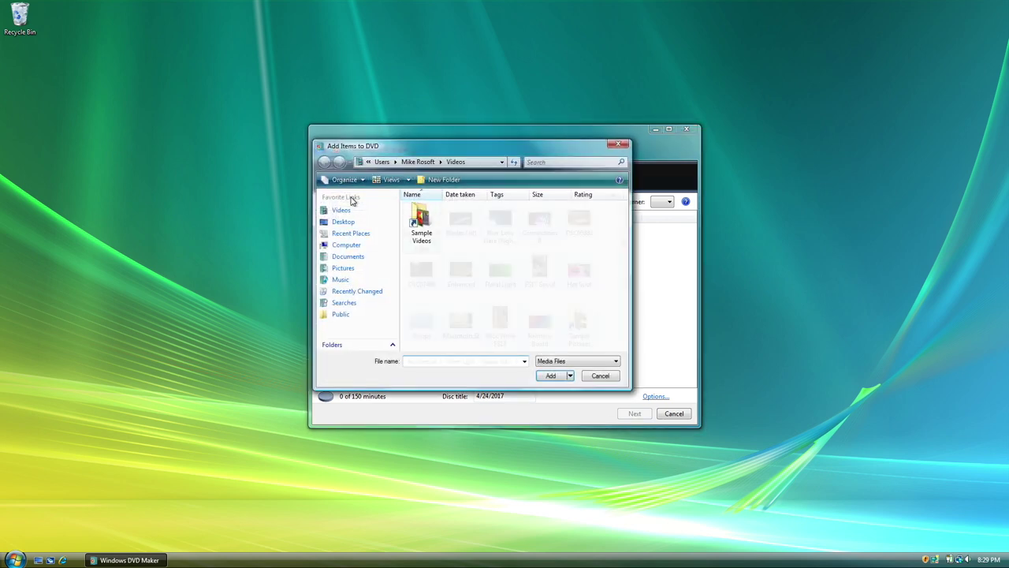
key("ctrl+a")
left_click(550, 377)
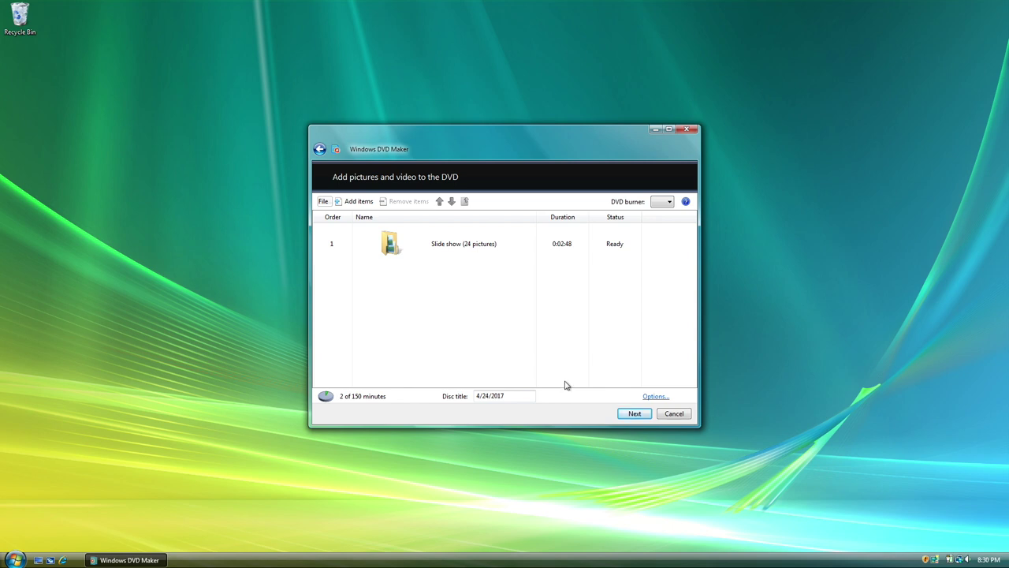
left_click(633, 414)
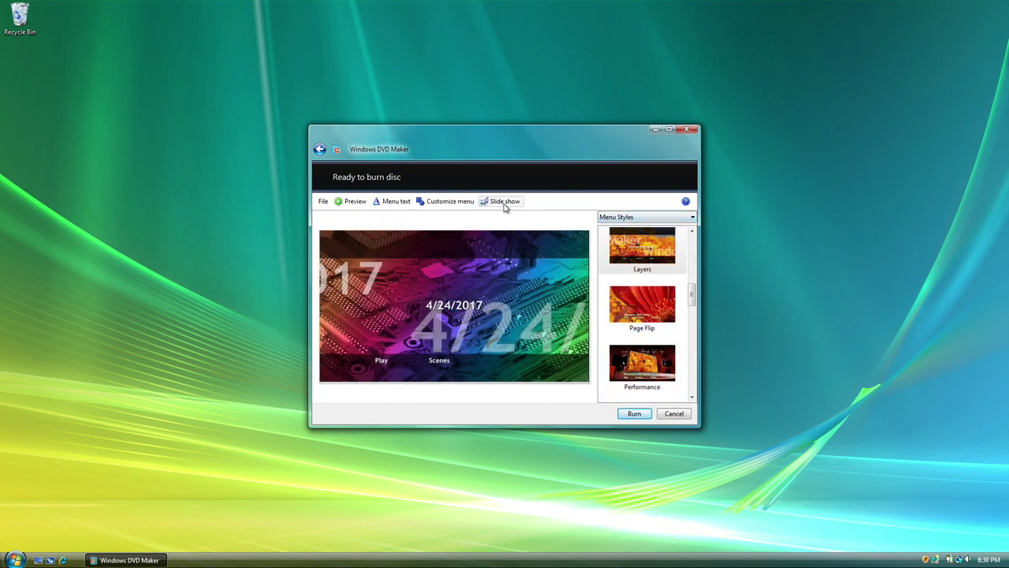
Check the DVD menu text settings and choose another font for the disc menu style.
left_click(408, 202)
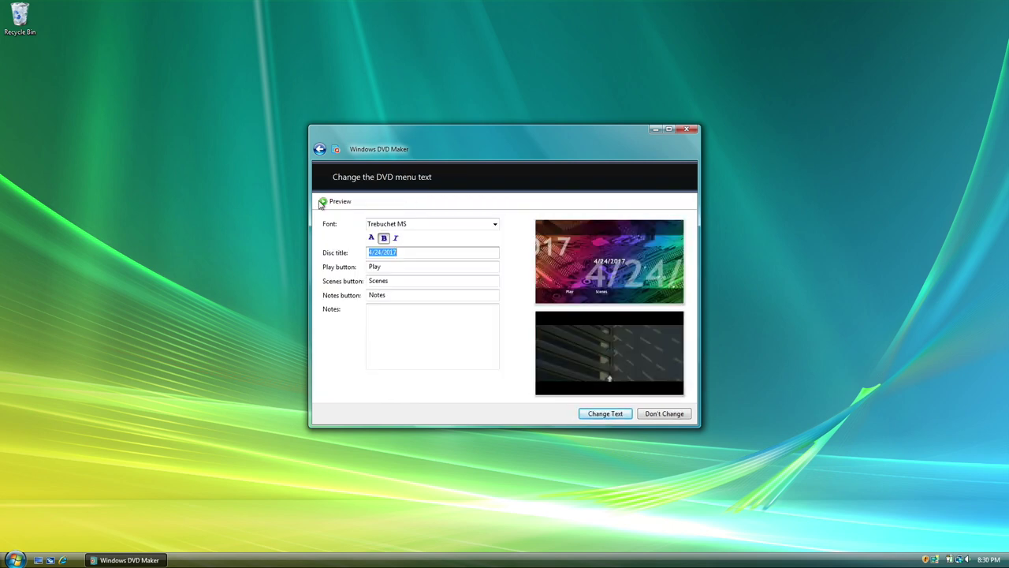
left_click(320, 149)
left_click(447, 202)
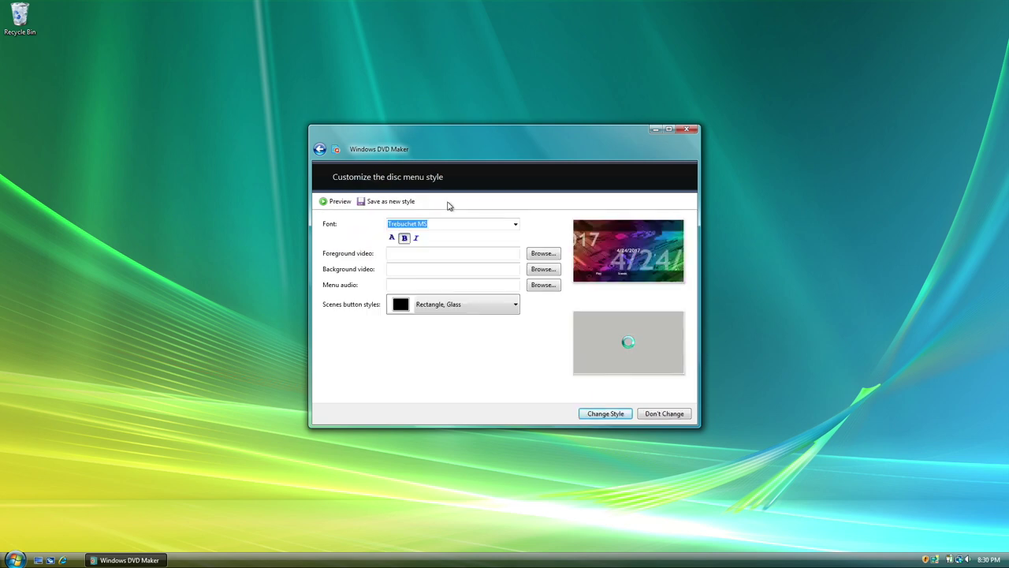
left_click(449, 223)
left_click(412, 367)
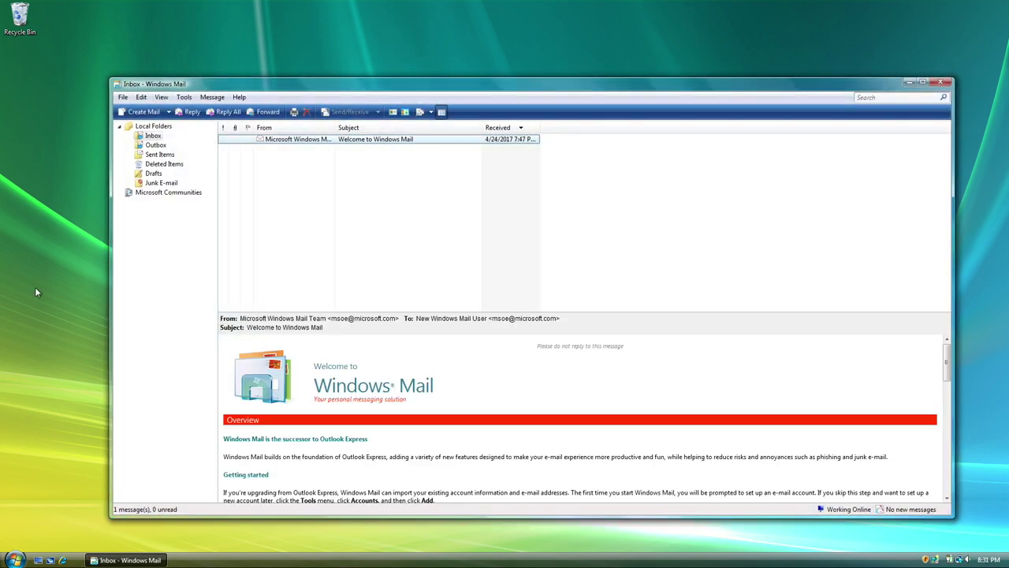
Open the Welcome to Windows Mail message in its own window, start a reply to it and reposition the reply window.
double_click(306, 141)
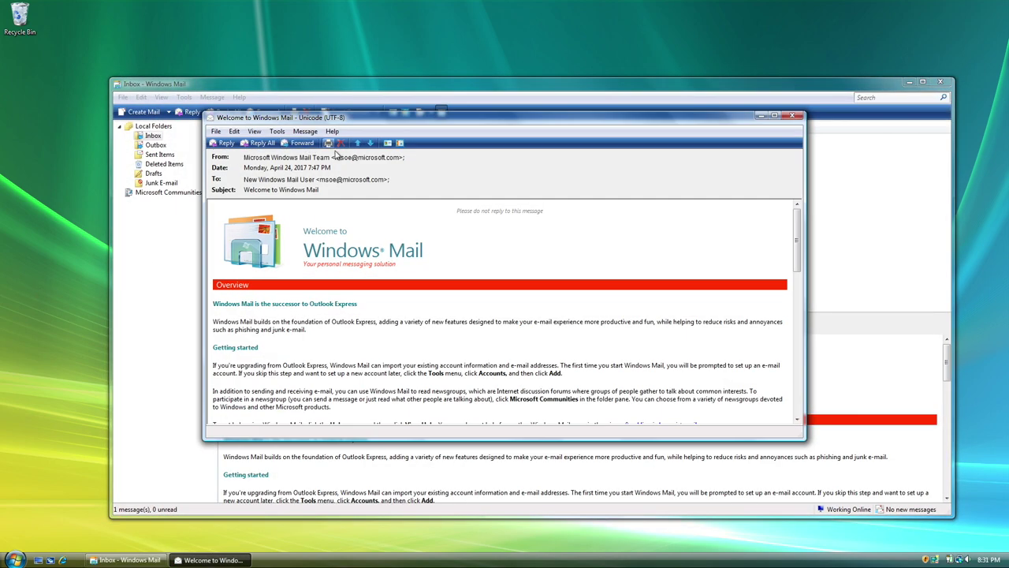
left_click(224, 144)
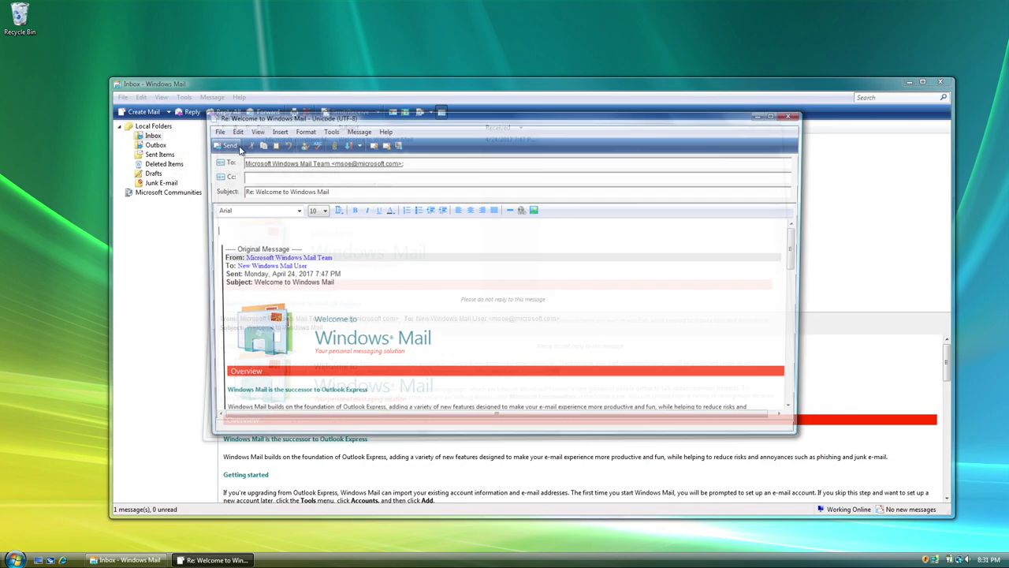
left_click_drag(427, 123, 538, 145)
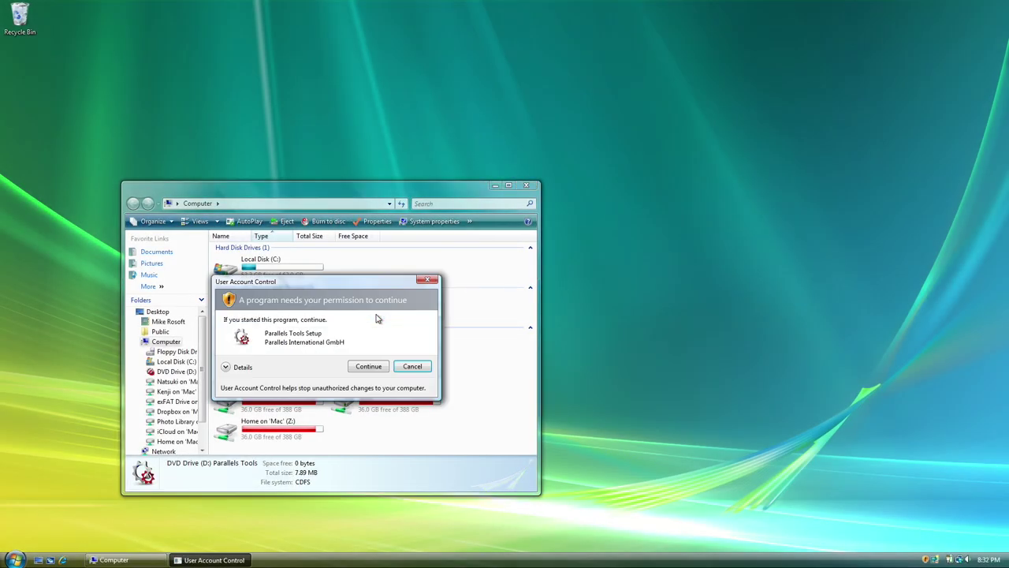
Move the User Account Control prompt clear of the Computer window, then expand and collapse its program details.
left_click_drag(364, 286, 747, 183)
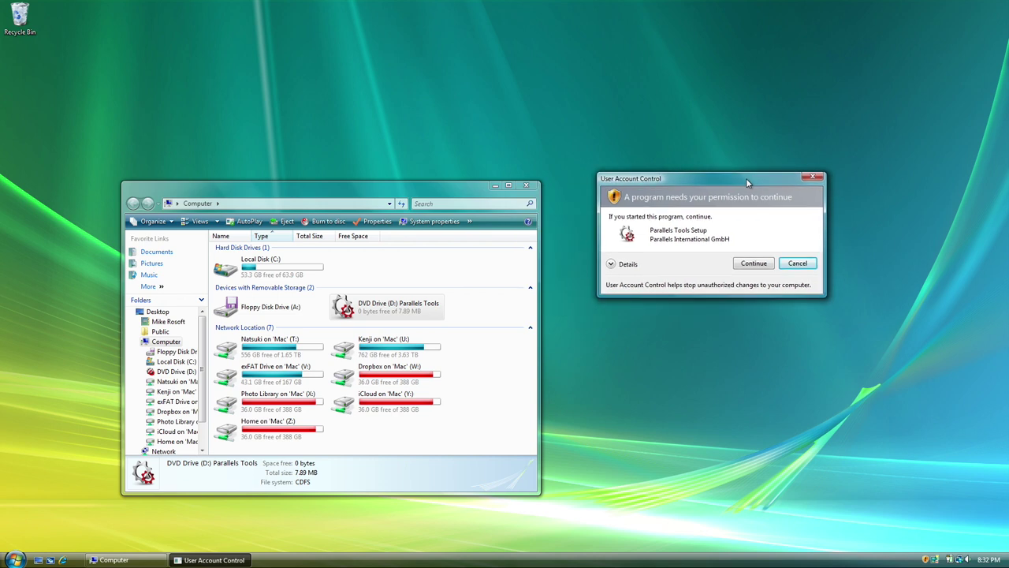
left_click(612, 268)
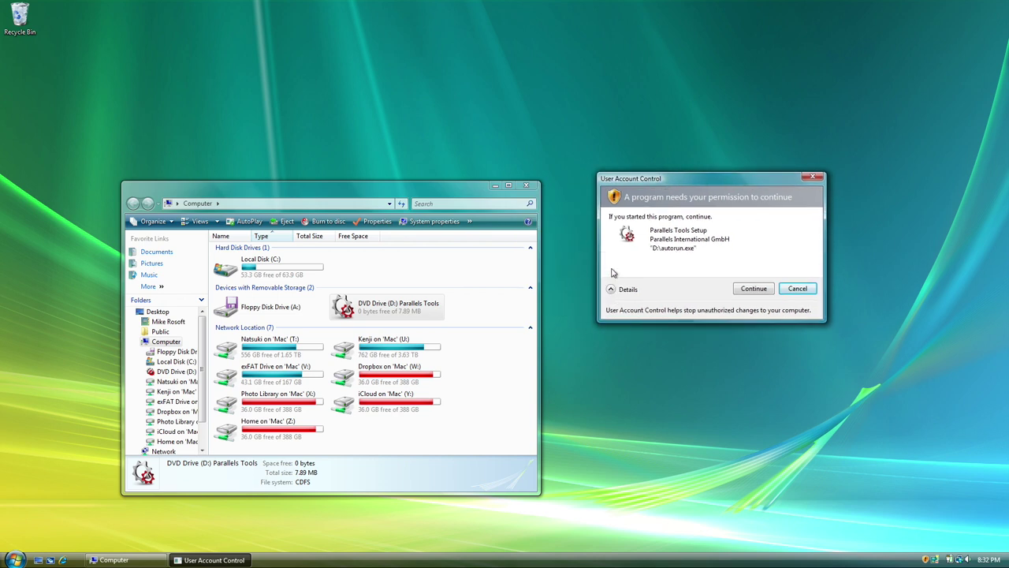
left_click(611, 290)
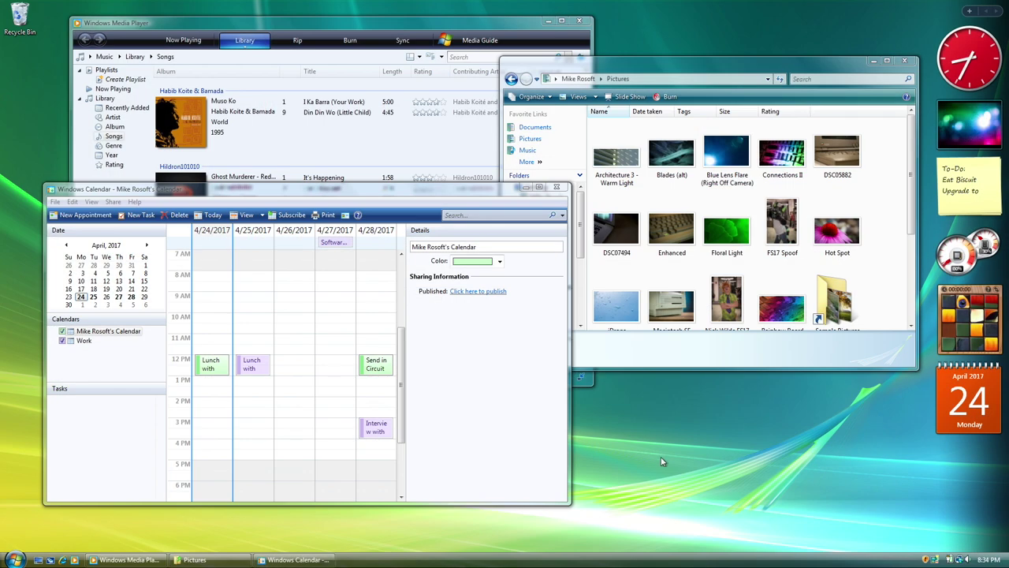
Shut down the computer with the calendar, media player and pictures windows still open.
left_click(14, 559)
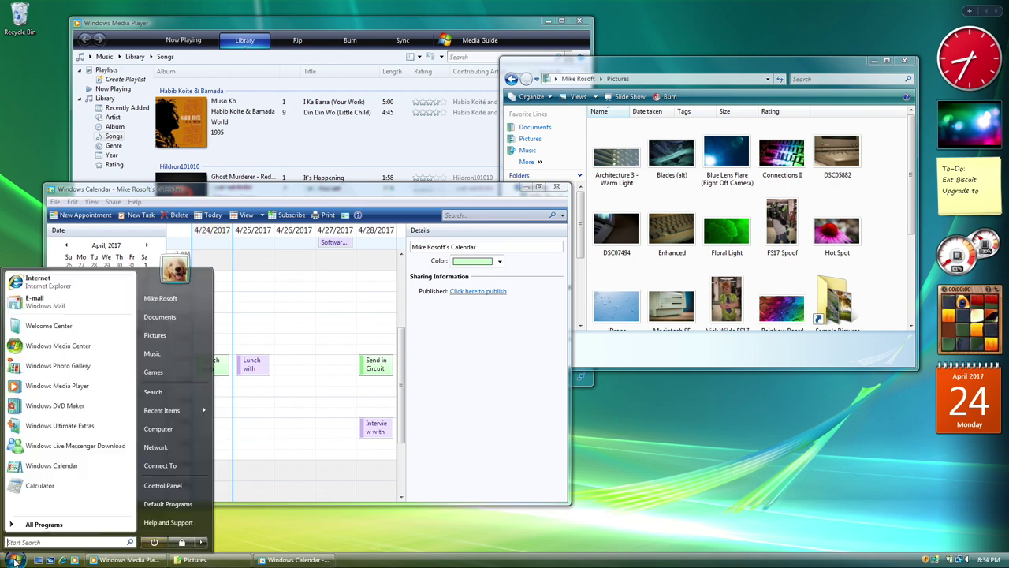
left_click(201, 542)
left_click(229, 542)
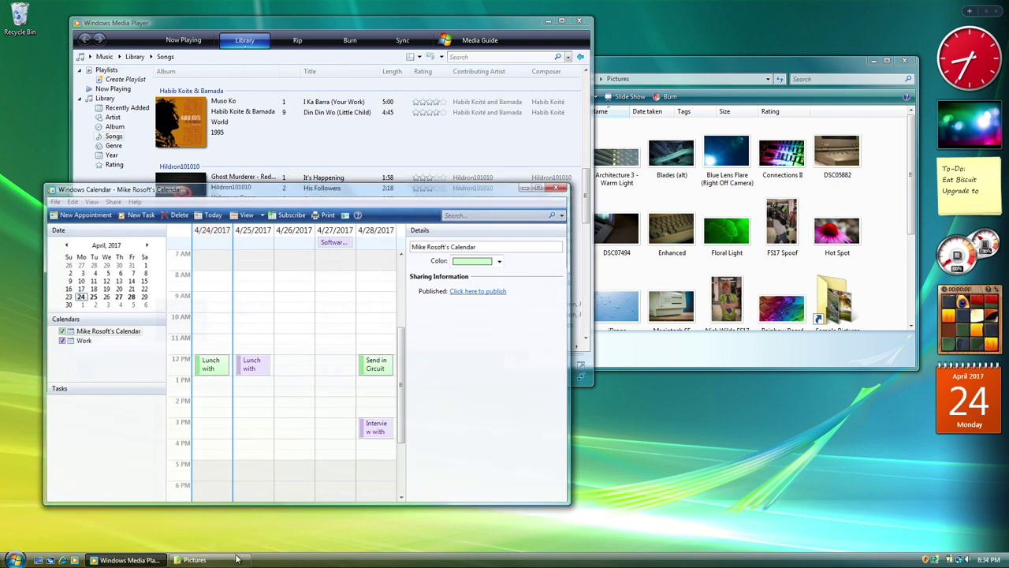